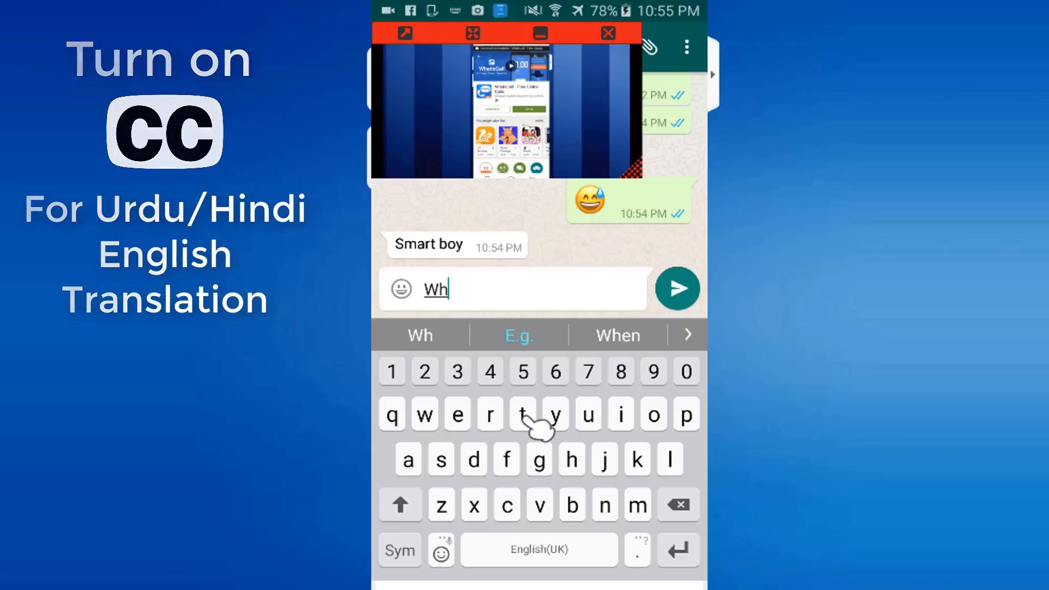
# - Send 'What's up' in the chat, then go to the home screen with the video still floating
pyautogui.write('at')
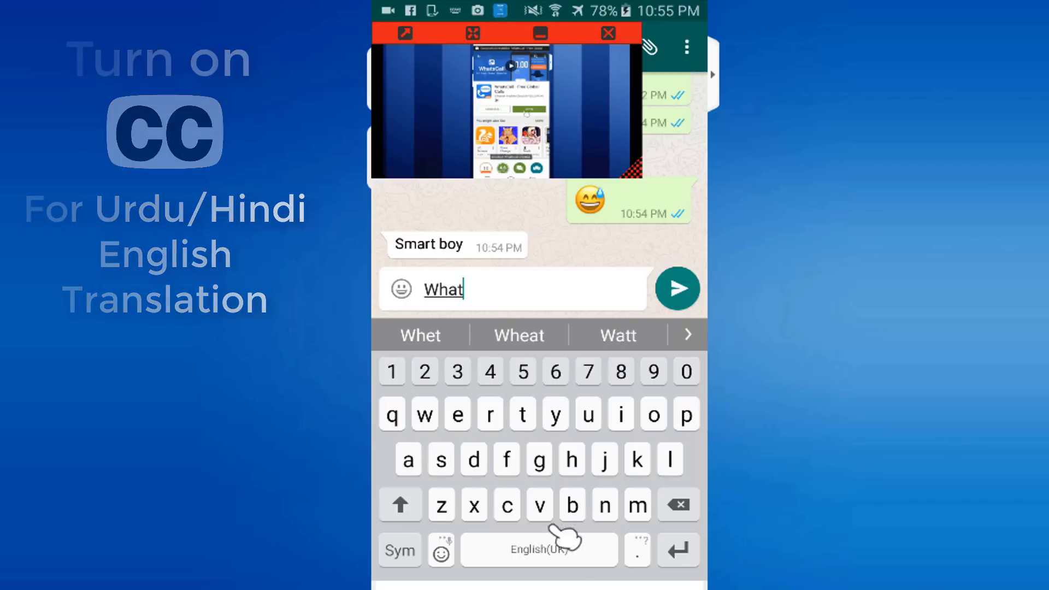
pyautogui.write("'s up")
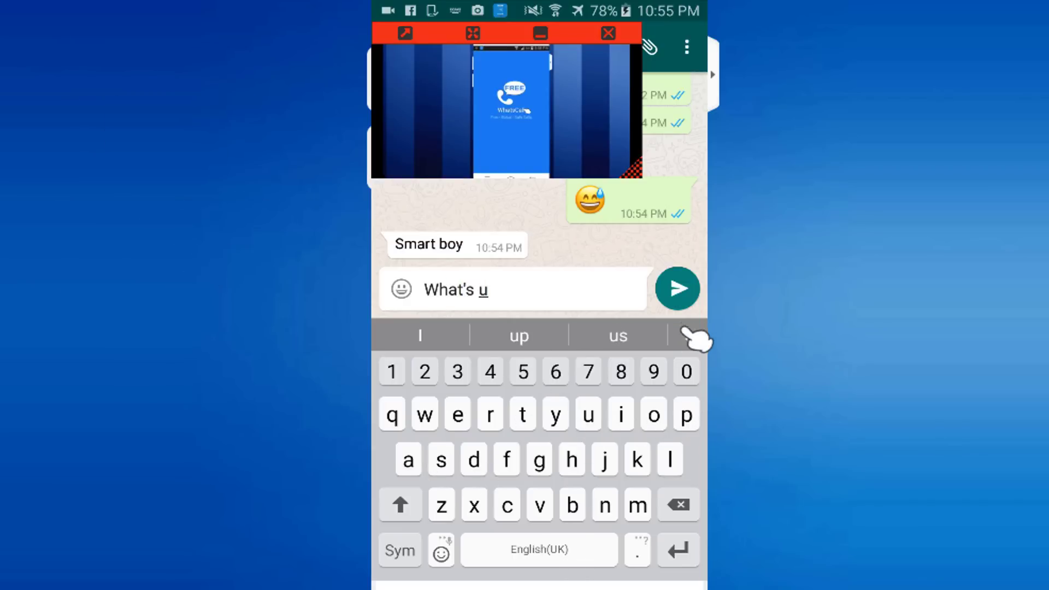
pyautogui.click(680, 290)
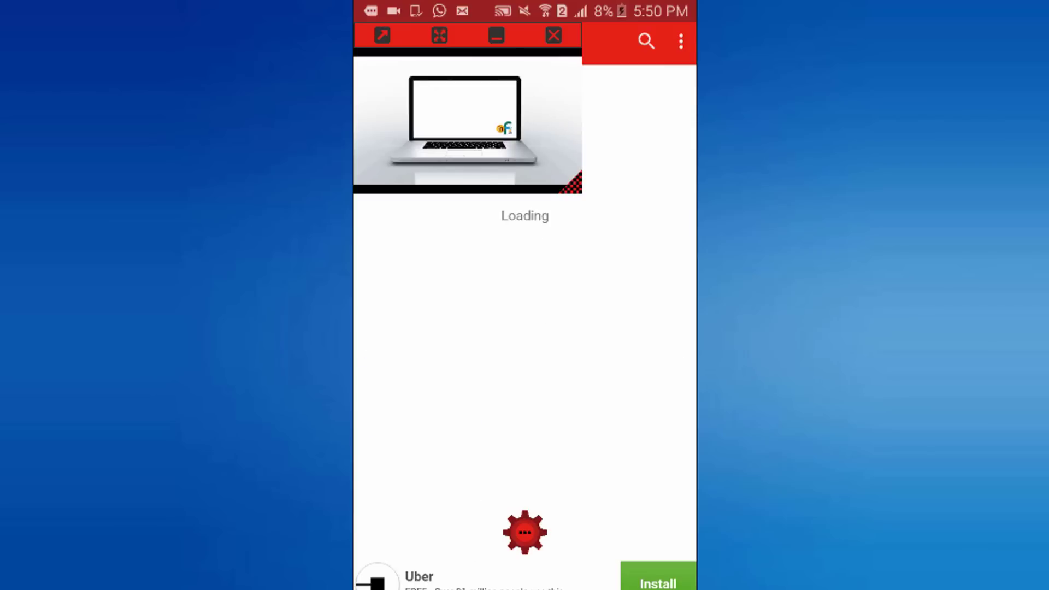
pyautogui.hotkey('ctrl', 'h')
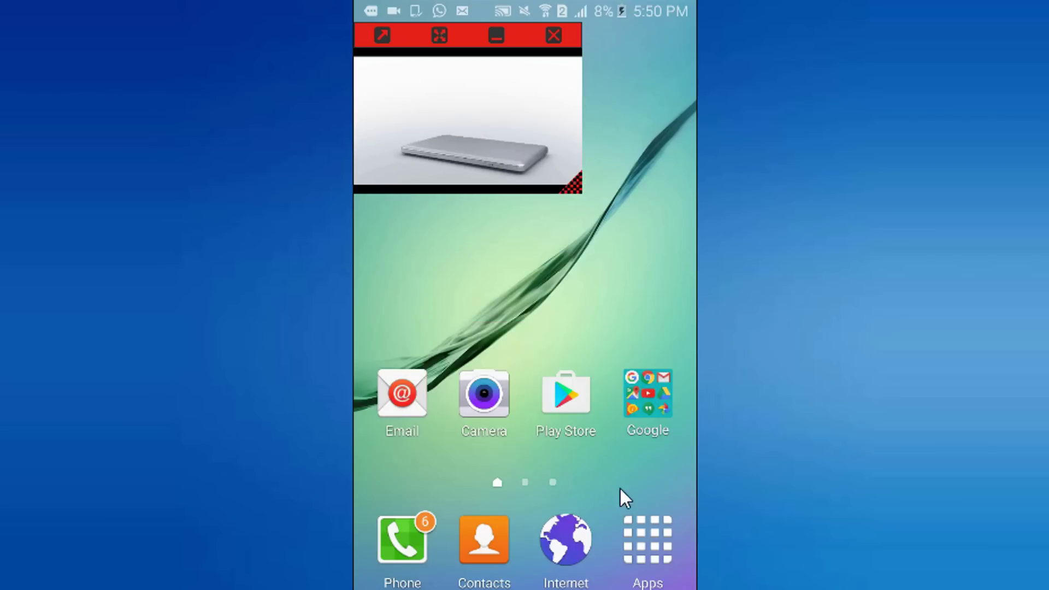
# - Move the floating video right and down, enlarge it, then nudge it slightly left
pyautogui.moveTo(464, 44); pyautogui.dragTo(527, 50)
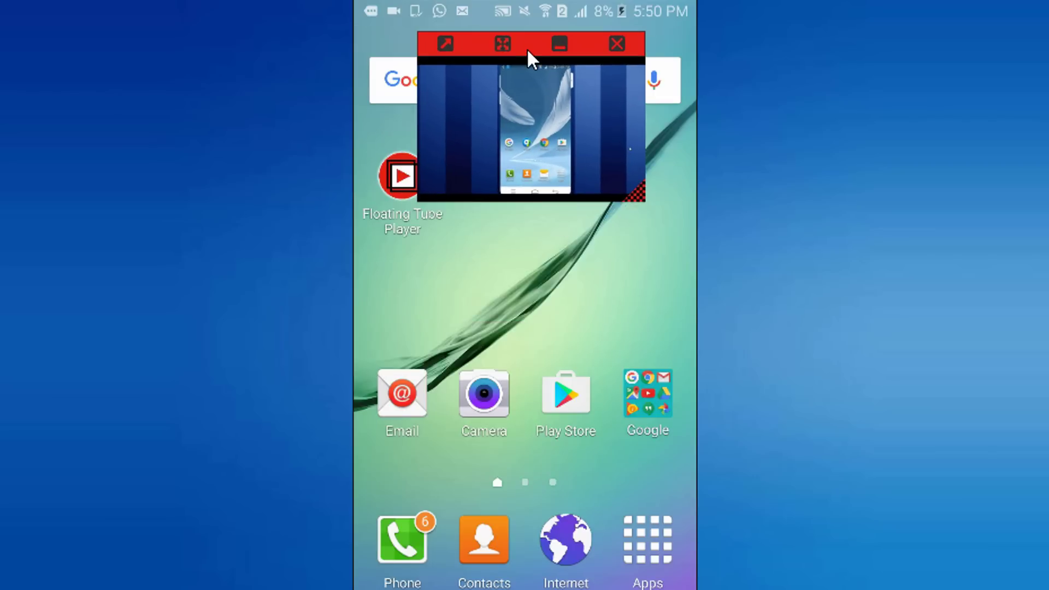
pyautogui.moveTo(642, 196); pyautogui.dragTo(680, 249)
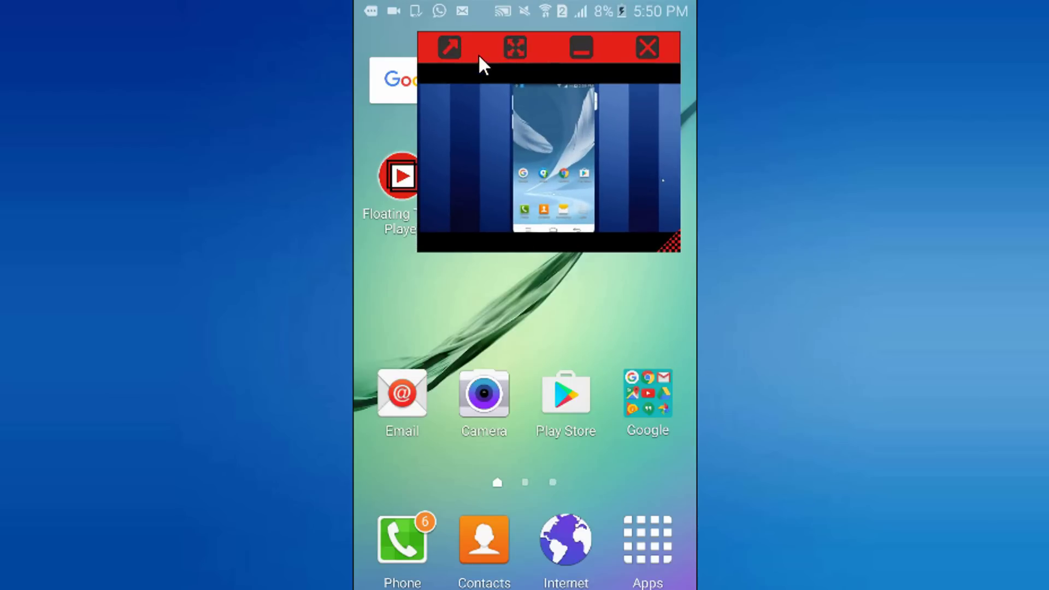
pyautogui.moveTo(554, 48); pyautogui.dragTo(519, 45)
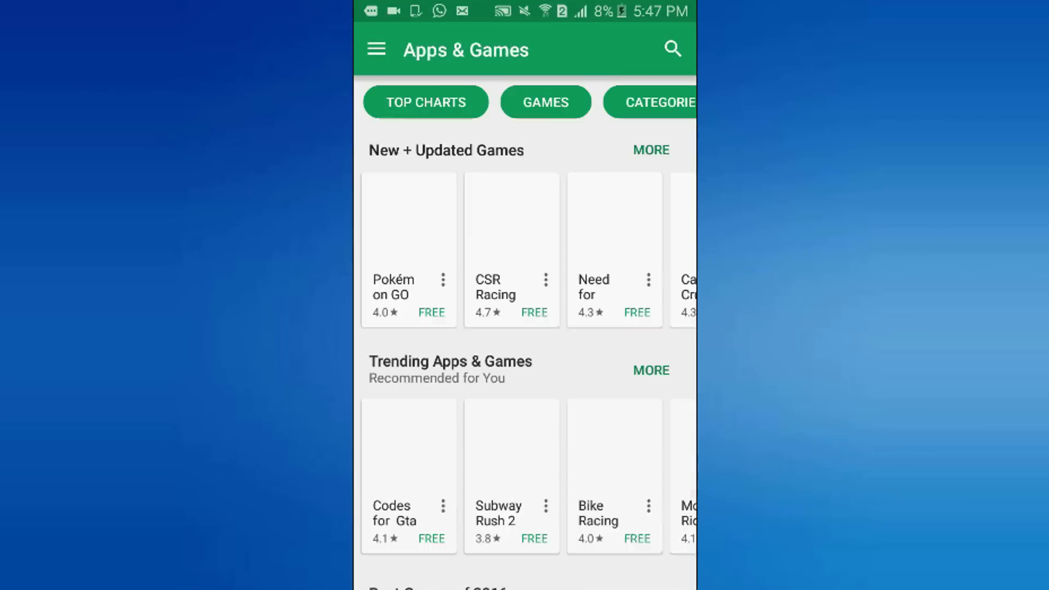
# - Search Play Store for 'youtube floating' and install Floating Tube (Multitasking), accepting its permissions
pyautogui.click(670, 47)
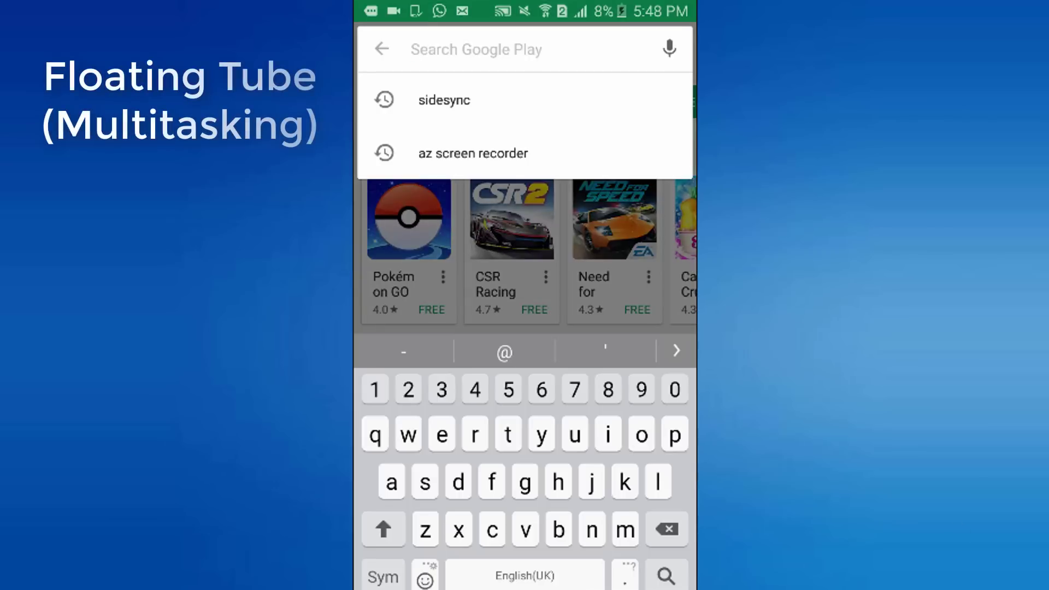
pyautogui.write('youtub')
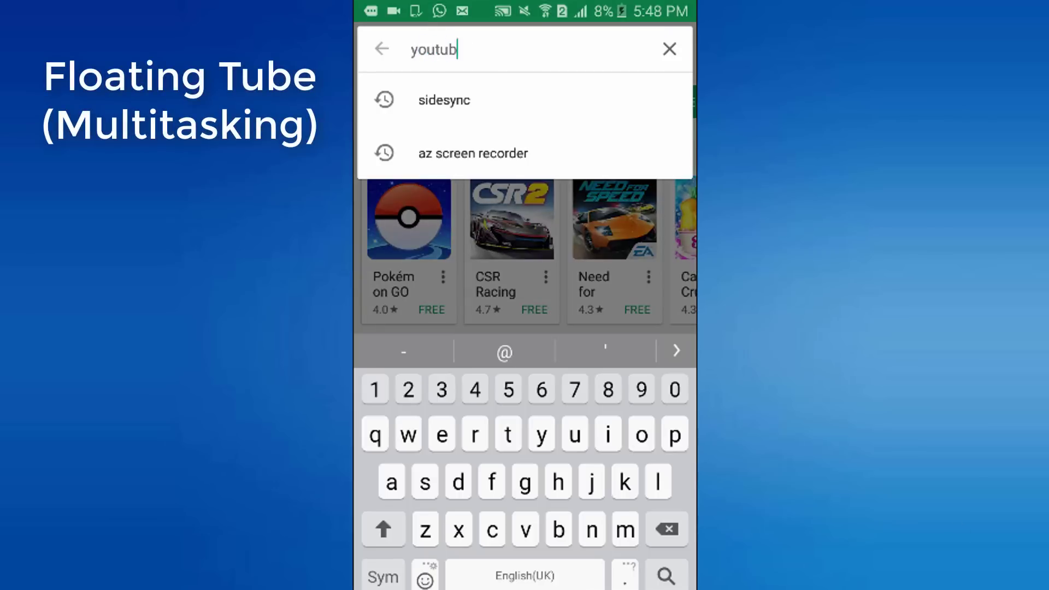
pyautogui.write('e floating')
pyautogui.press('Return')
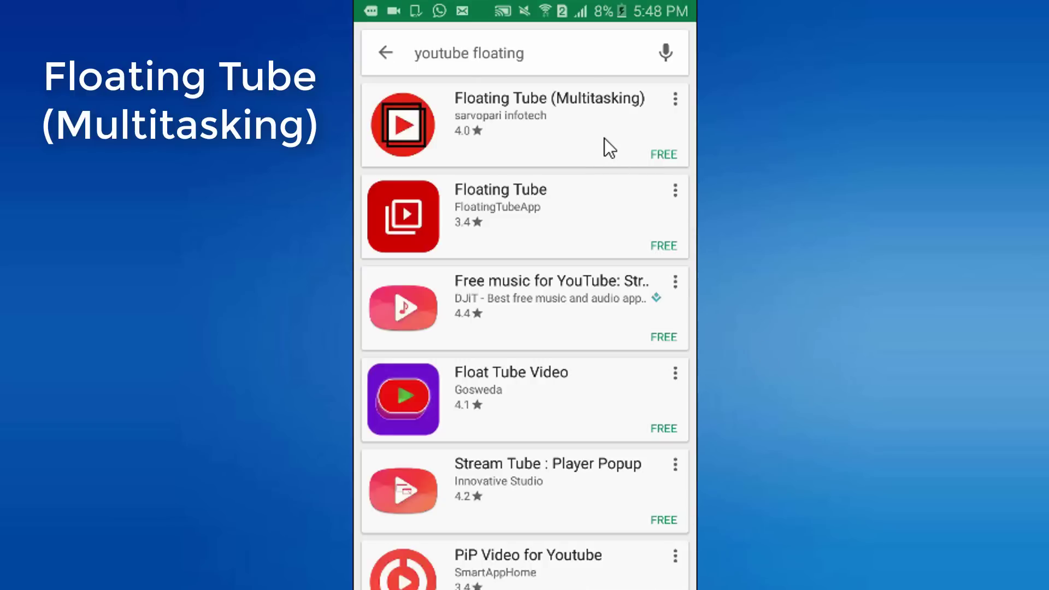
pyautogui.click(606, 141)
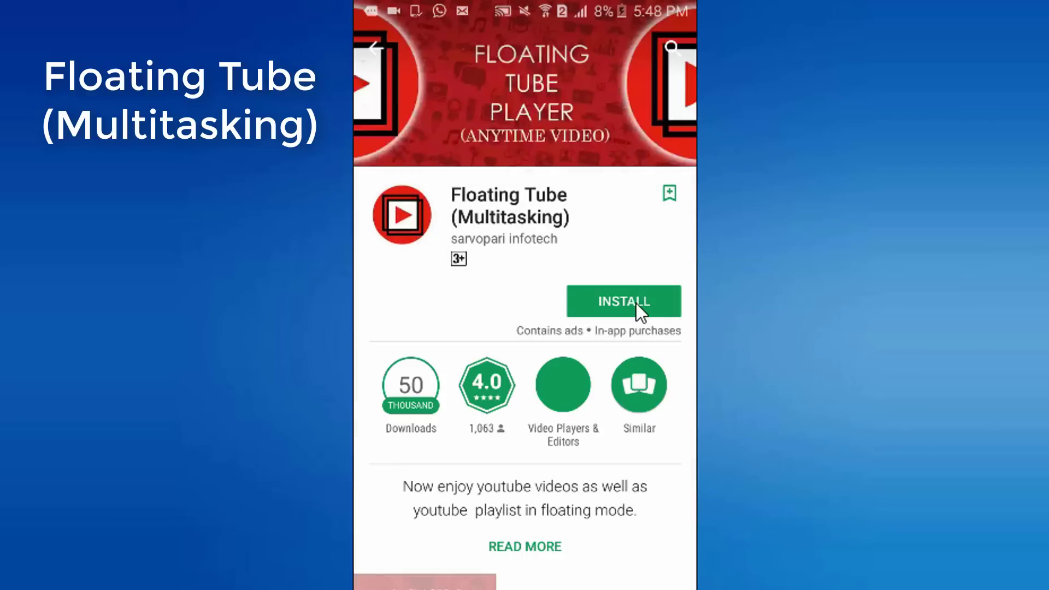
pyautogui.click(636, 303)
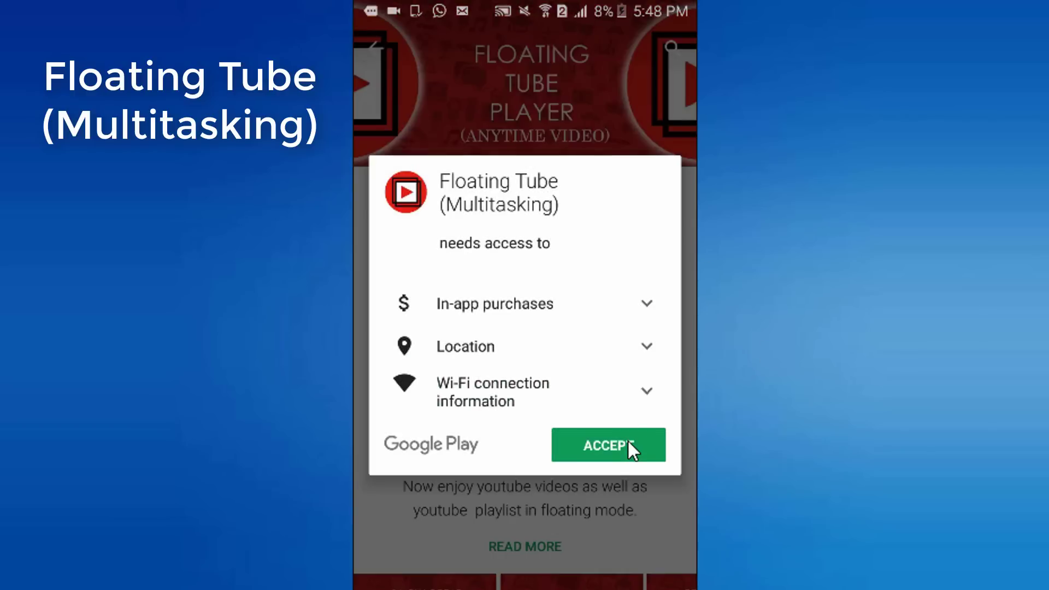
pyautogui.click(628, 446)
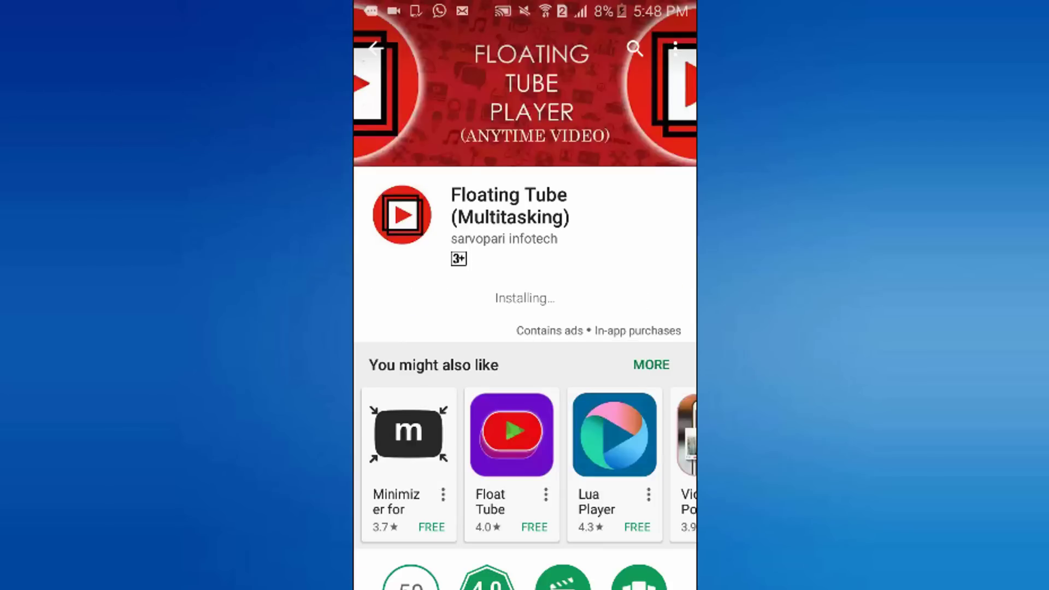
# - Launch the newly installed app and page through the whole tutorial to the home feed
pyautogui.click(556, 307)
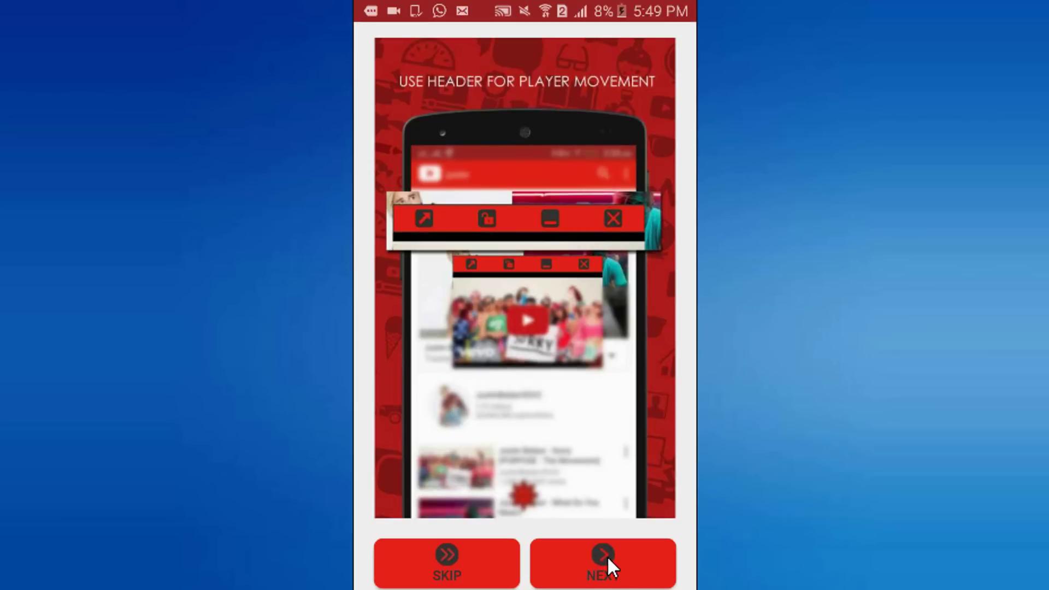
pyautogui.click(606, 557)
pyautogui.click(605, 559)
pyautogui.click(605, 559)
pyautogui.click(605, 559)
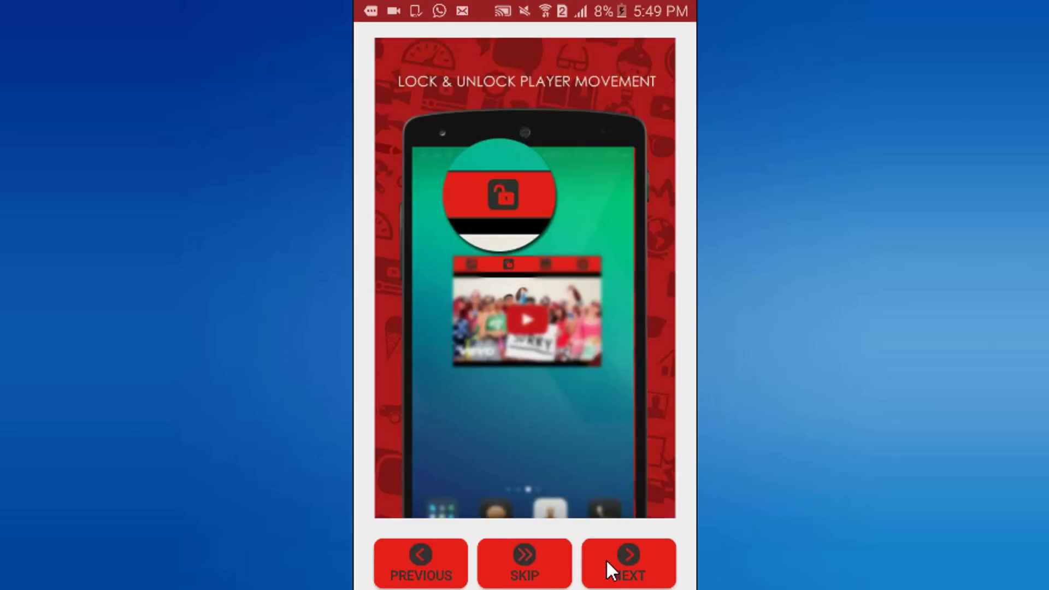
pyautogui.click(605, 559)
pyautogui.click(605, 559)
pyautogui.click(606, 559)
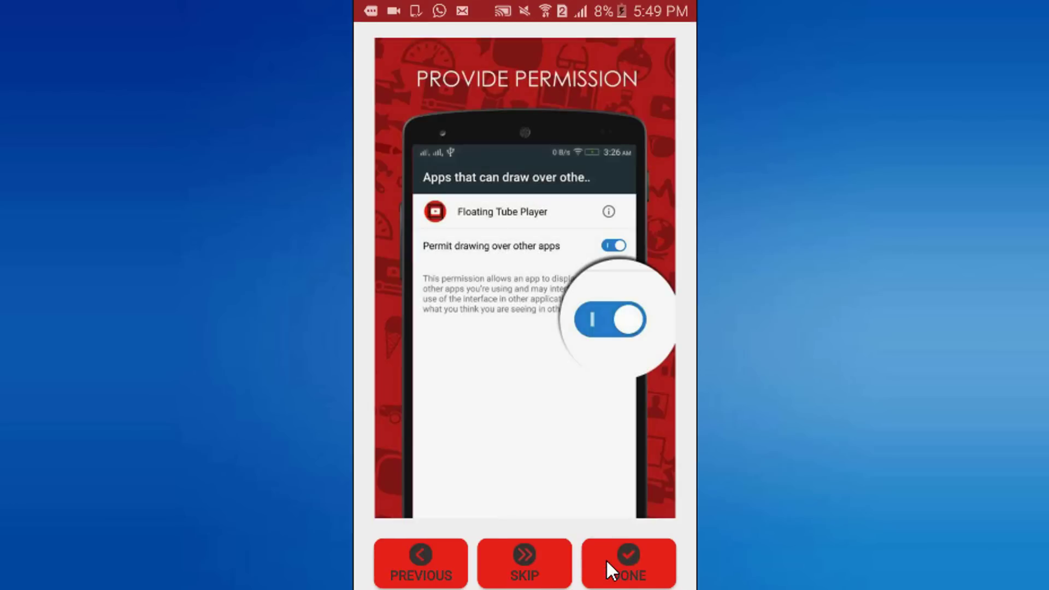
pyautogui.click(605, 559)
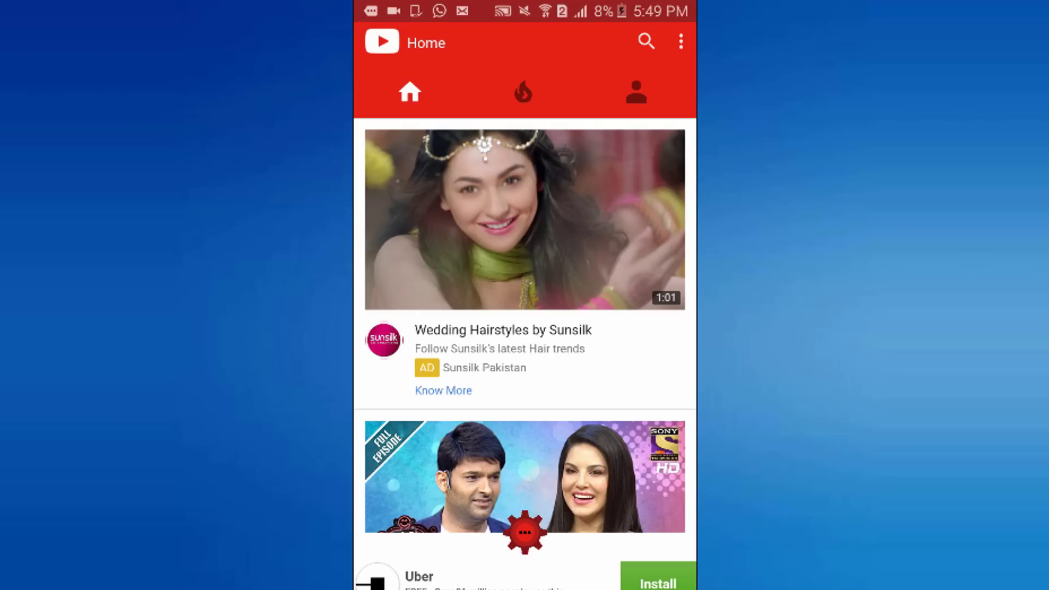
# - Search for the creator's channel by name and play its top popular upload floating
pyautogui.click(643, 38)
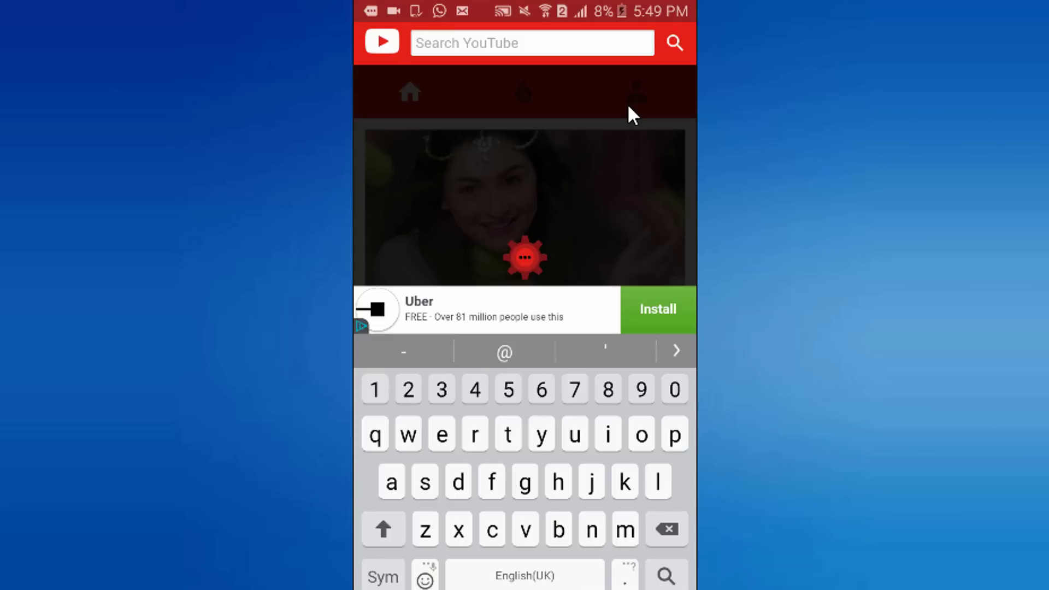
pyautogui.write('fahed ')
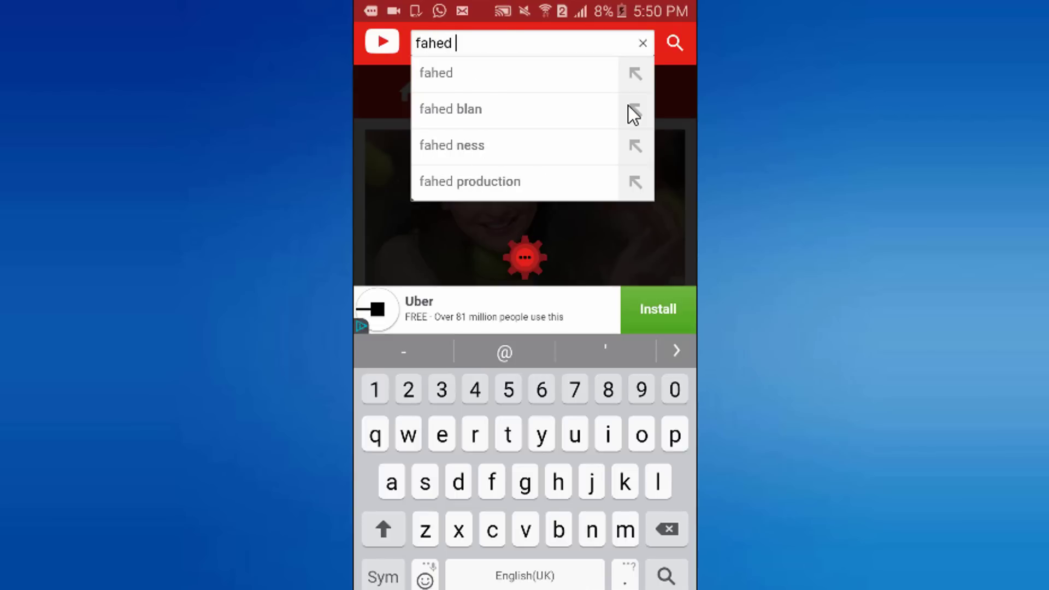
pyautogui.write('zaman')
pyautogui.press('Return')
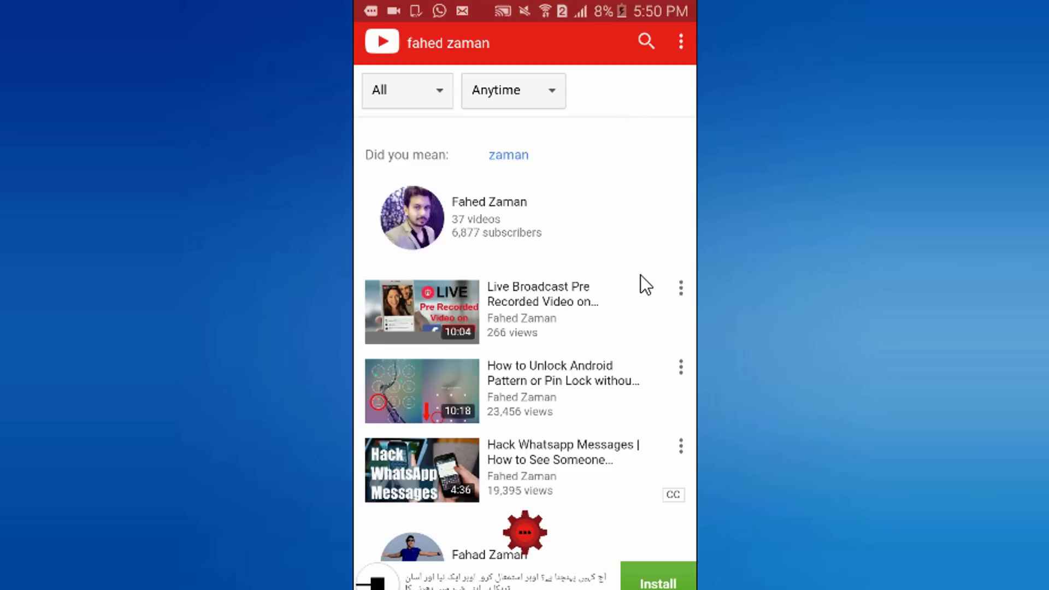
pyautogui.click(640, 274)
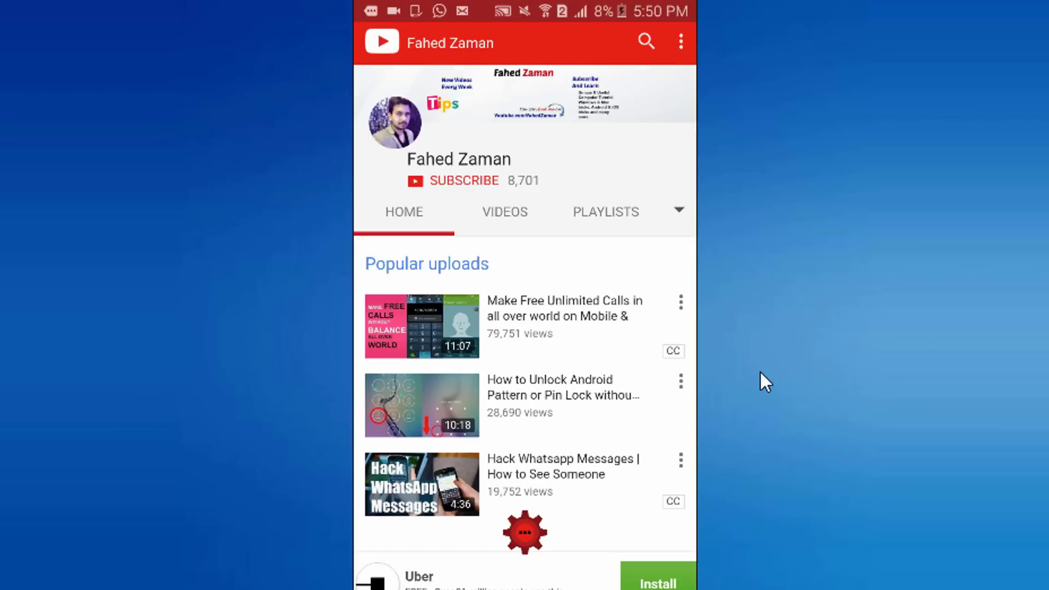
pyautogui.click(559, 322)
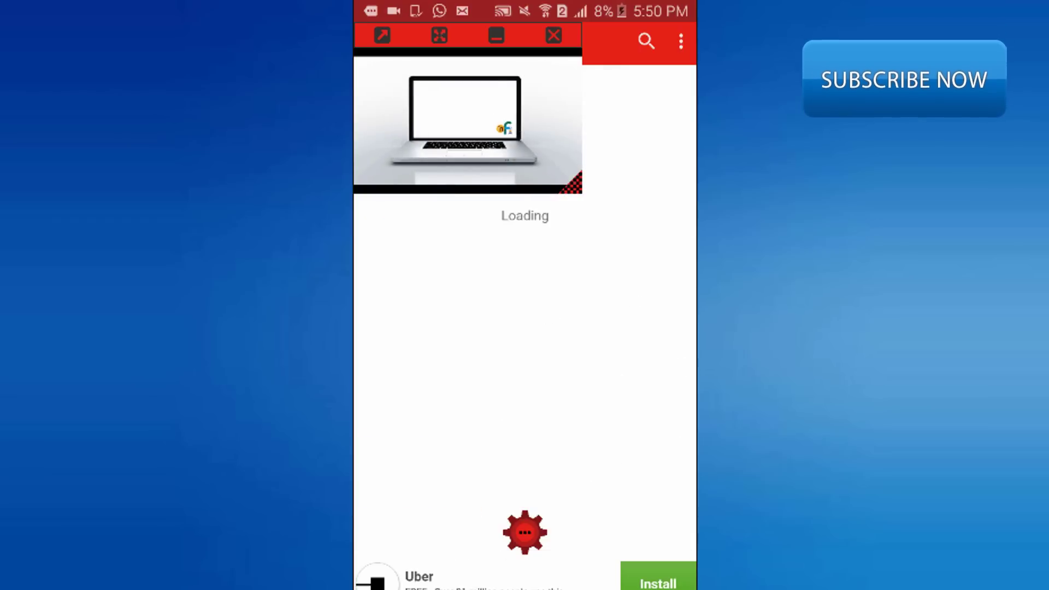
# - Move the floating player over the home screen, enlarge it, then shift it slightly left
pyautogui.moveTo(468, 52); pyautogui.dragTo(530, 54)
pyautogui.moveTo(636, 194); pyautogui.dragTo(682, 252)
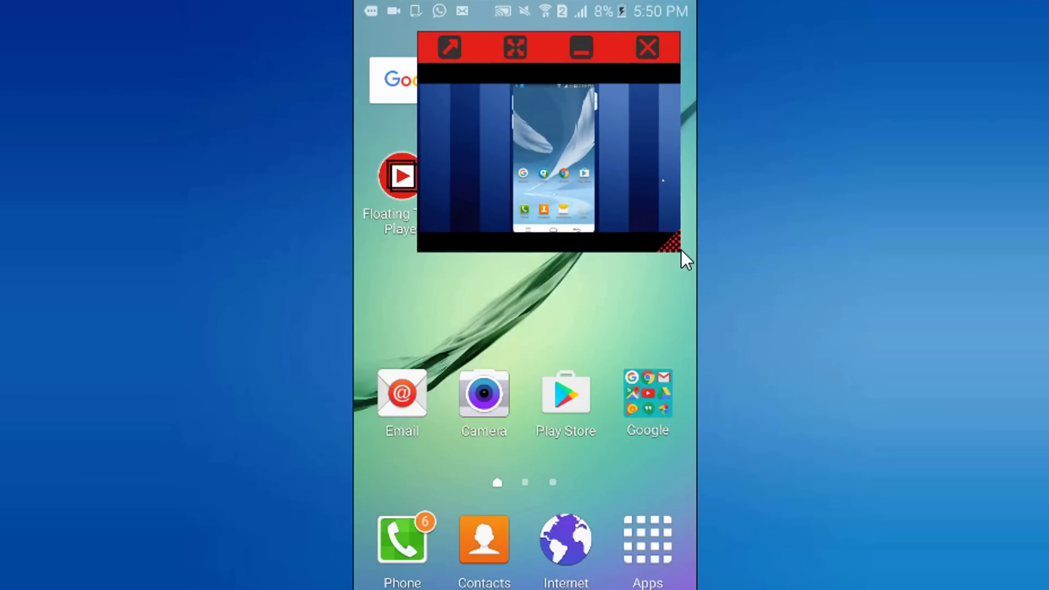
pyautogui.moveTo(542, 47); pyautogui.dragTo(519, 44)
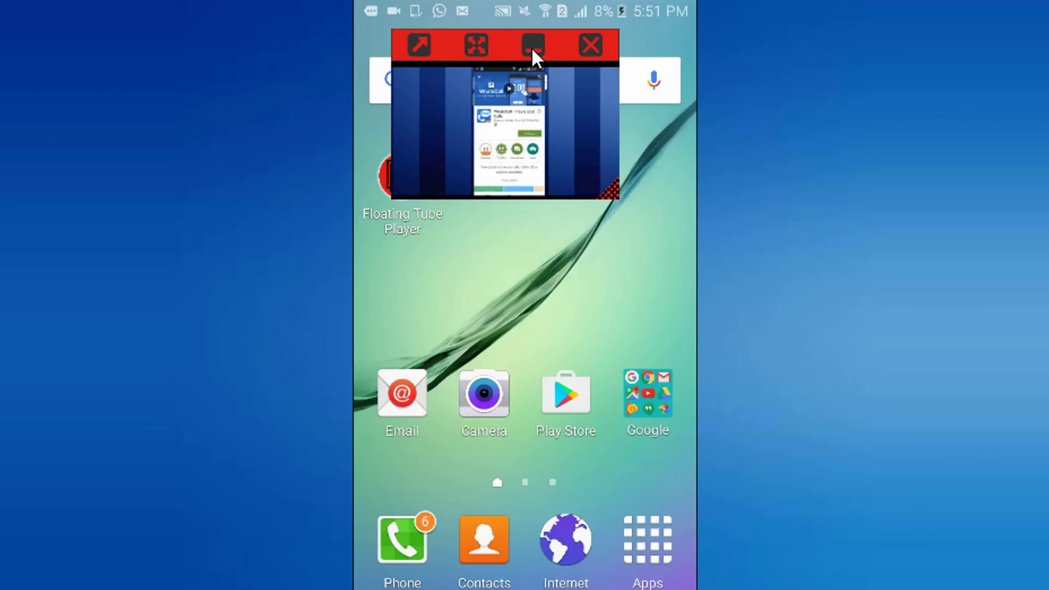
# - Minimize the player into a bubble, move the bubble, then restore the player from it
pyautogui.click(531, 47)
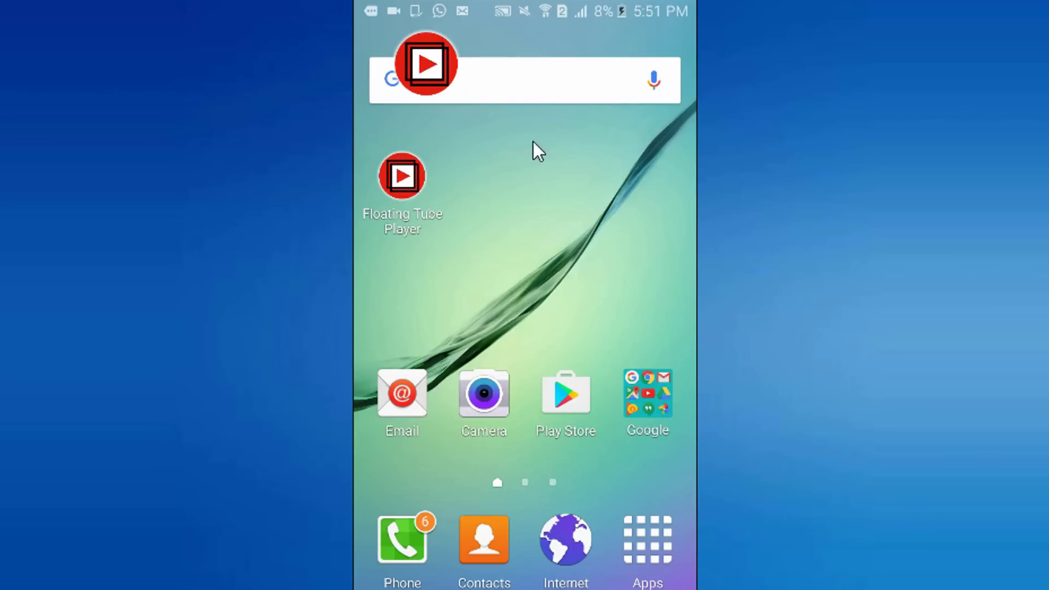
pyautogui.moveTo(425, 64); pyautogui.dragTo(599, 180)
pyautogui.click(490, 90)
pyautogui.click(484, 44)
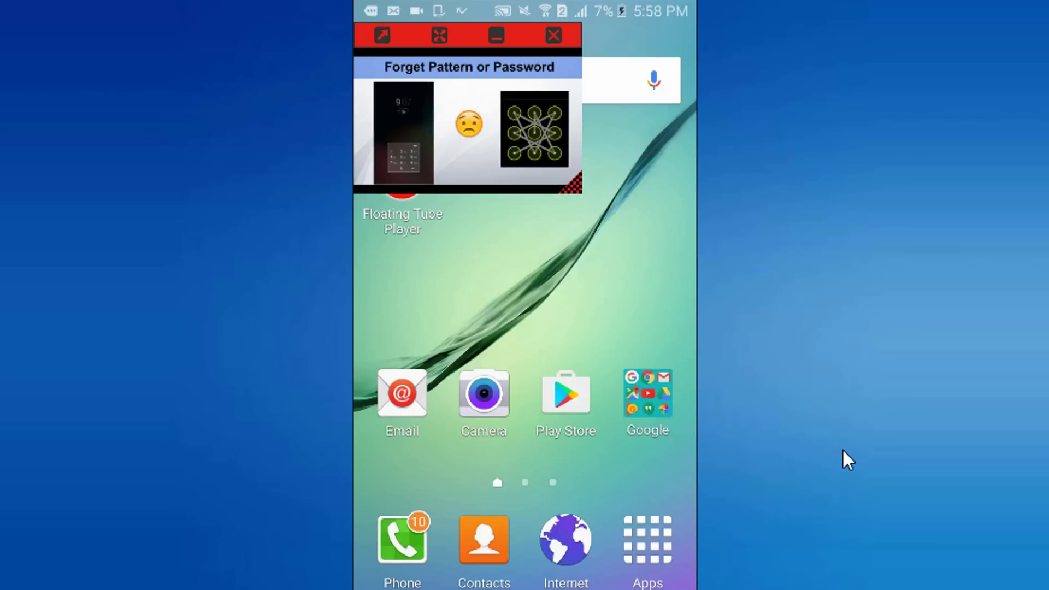
# - Open imo from the app drawer and send 'how are you?' beneath the floating video
pyautogui.click(628, 557)
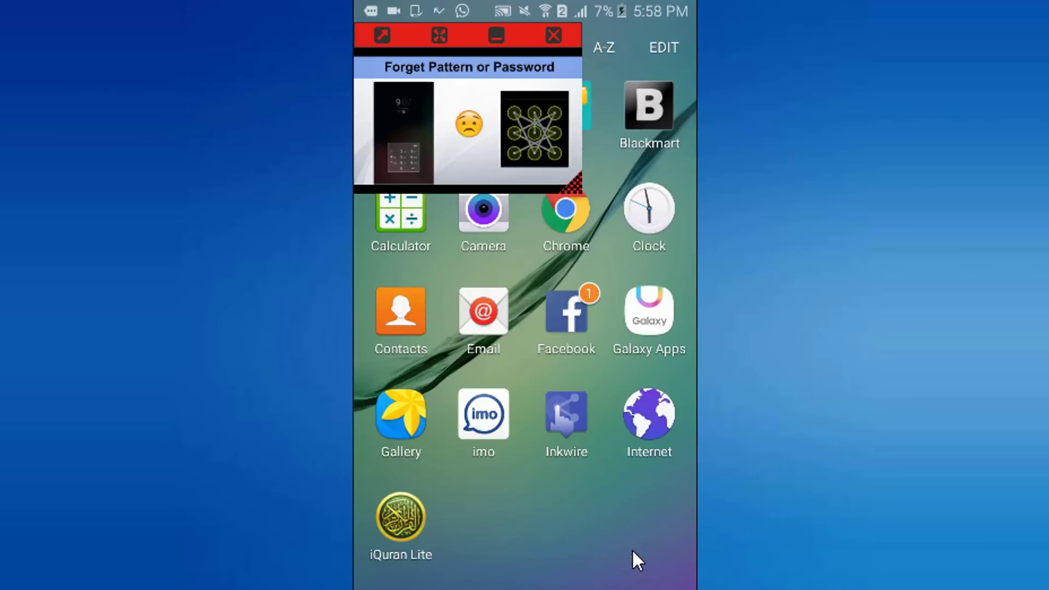
pyautogui.click(473, 420)
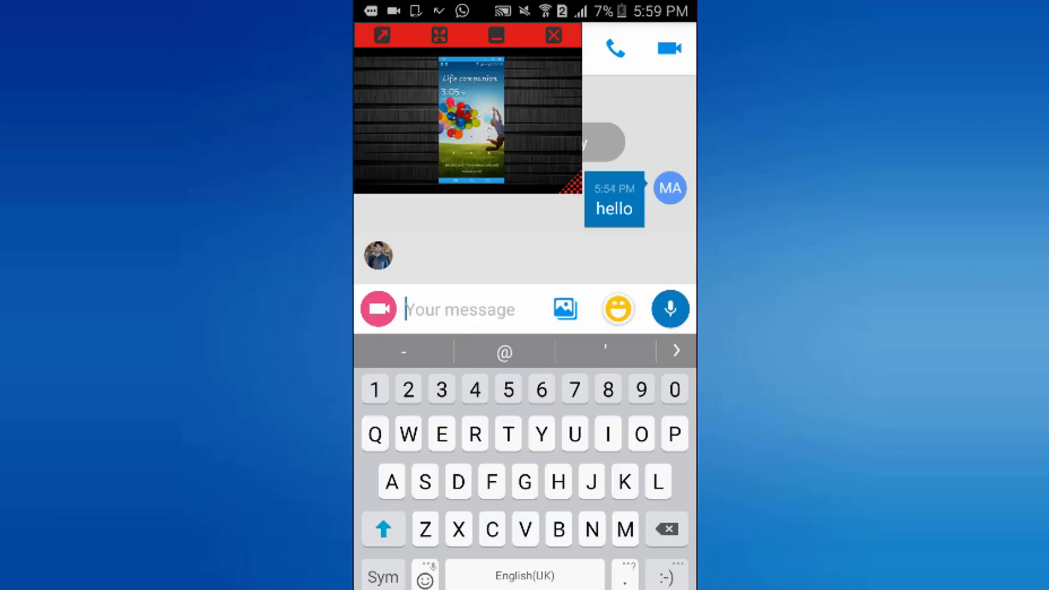
pyautogui.write('how a')
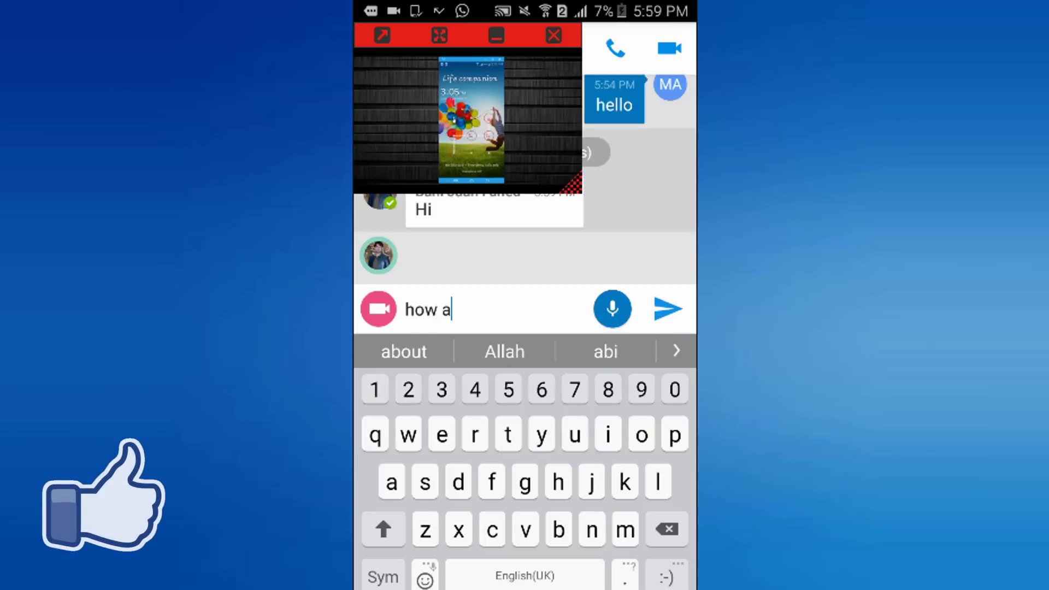
pyautogui.write('re you?')
pyautogui.press('Return')
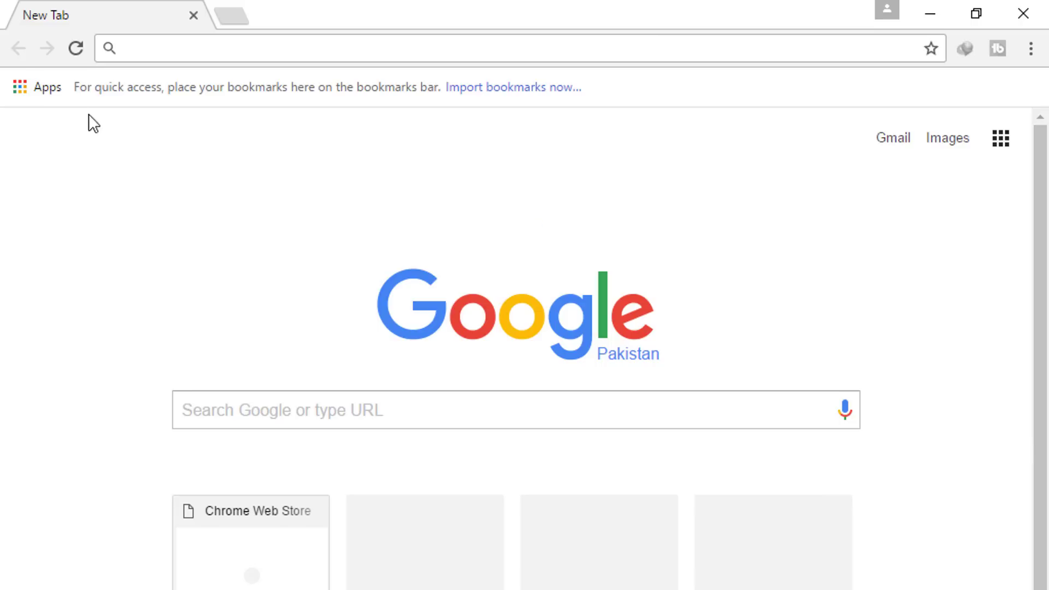
# - Open the Web Store from Chrome Apps, search 'floating for youtube' and add the extension
pyautogui.click(44, 92)
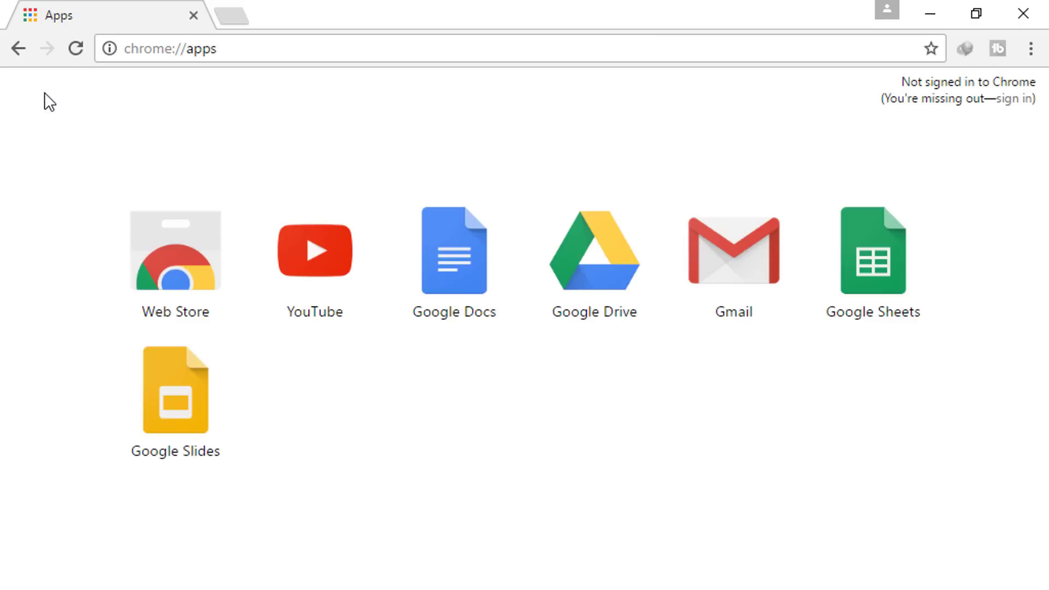
pyautogui.click(201, 278)
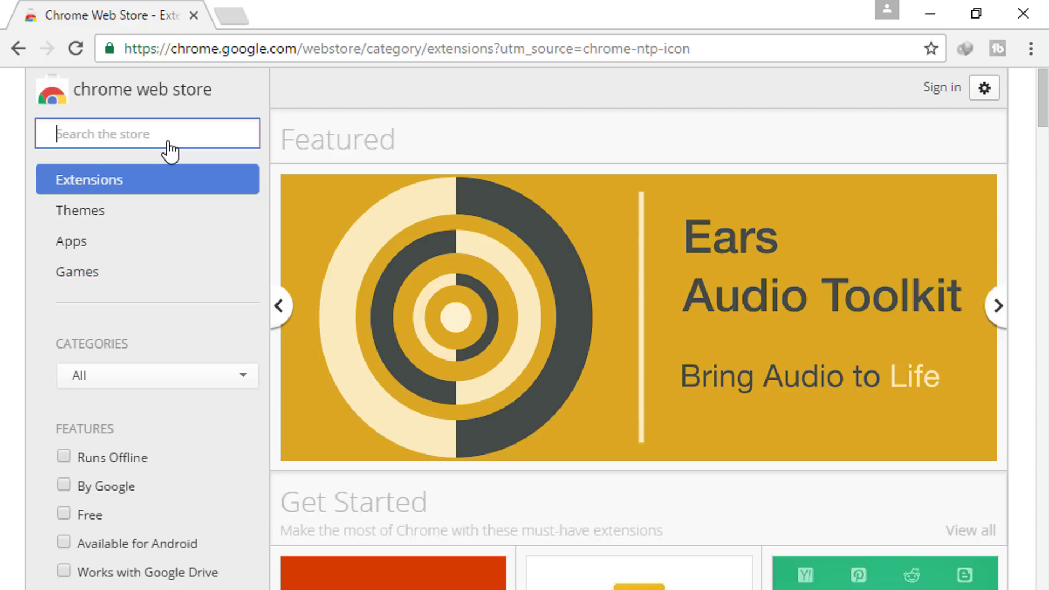
pyautogui.write('floating for yout')
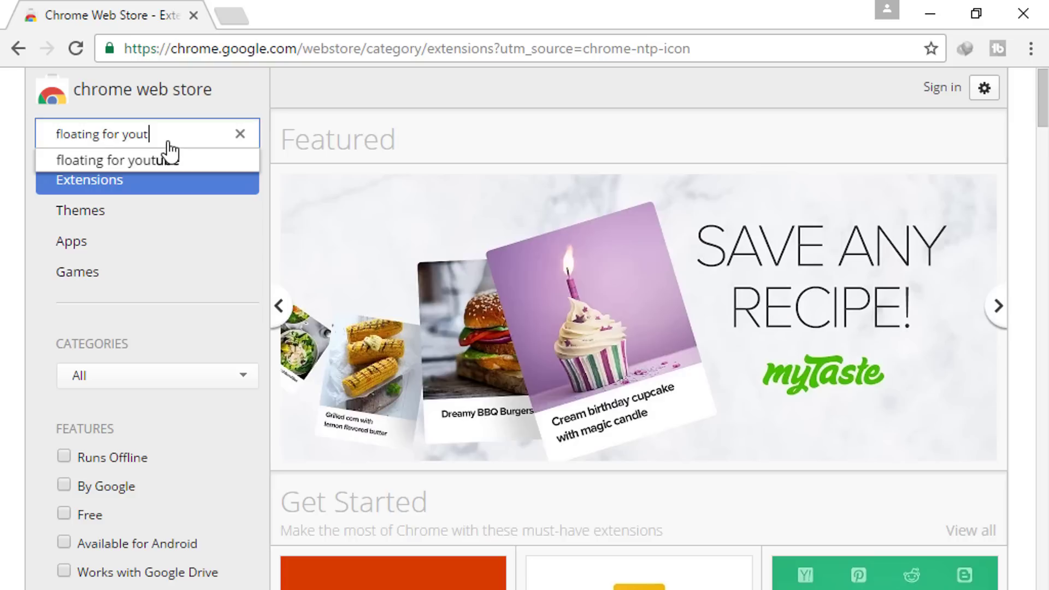
pyautogui.write('ube')
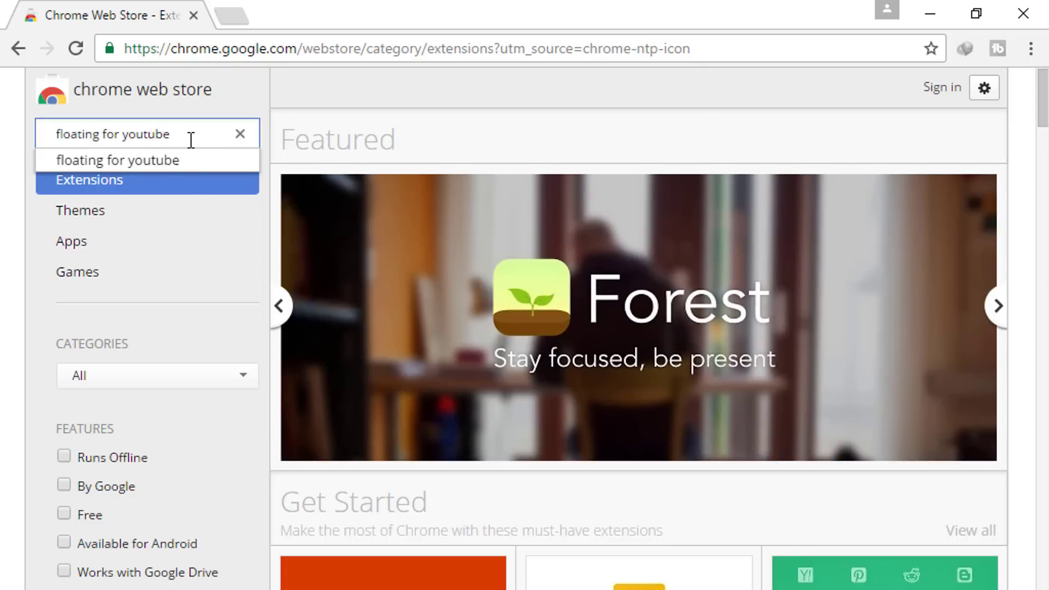
pyautogui.press('Return')
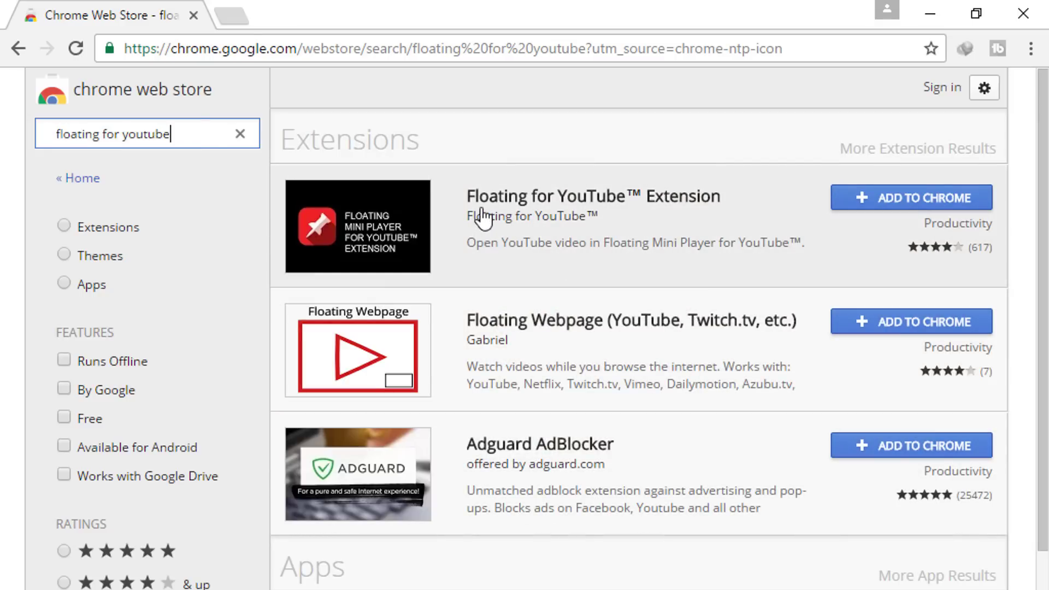
pyautogui.click(904, 202)
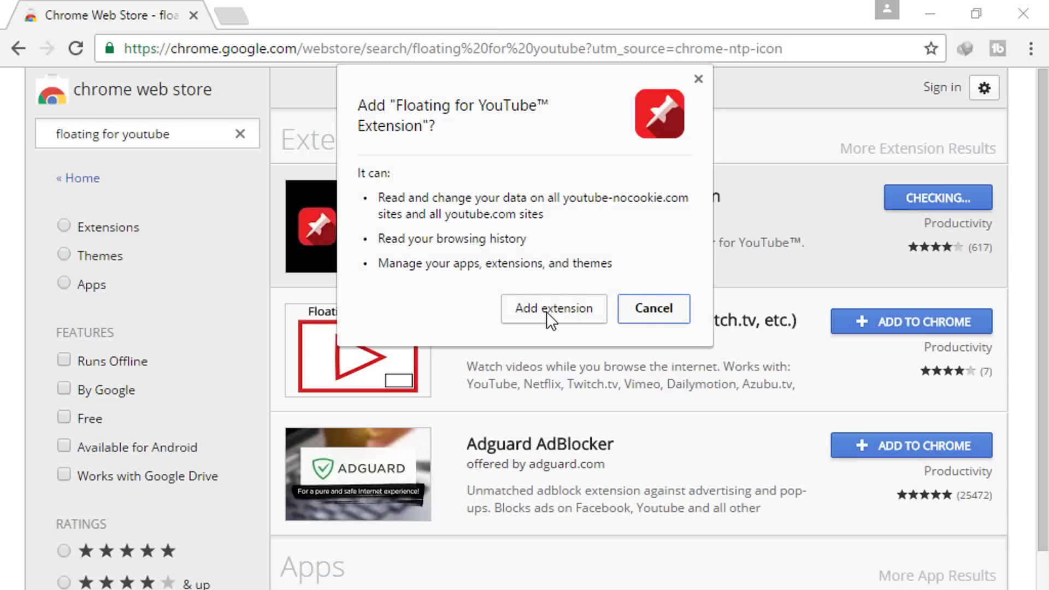
pyautogui.click(546, 313)
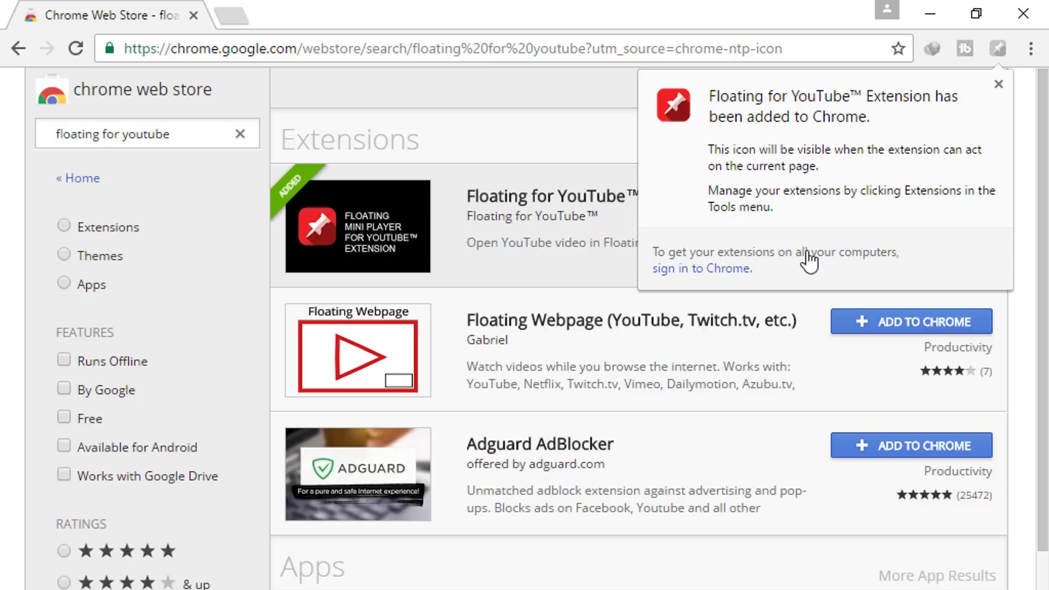
# - Dismiss the extension notice and pop the How to Connect WiFi video into a floating player
pyautogui.click(999, 84)
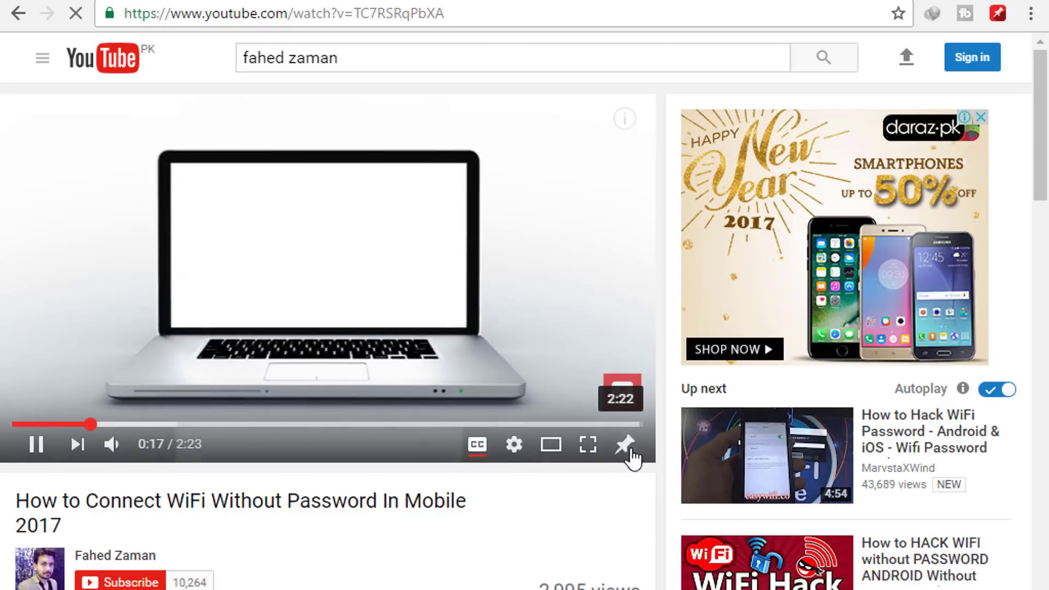
pyautogui.click(625, 445)
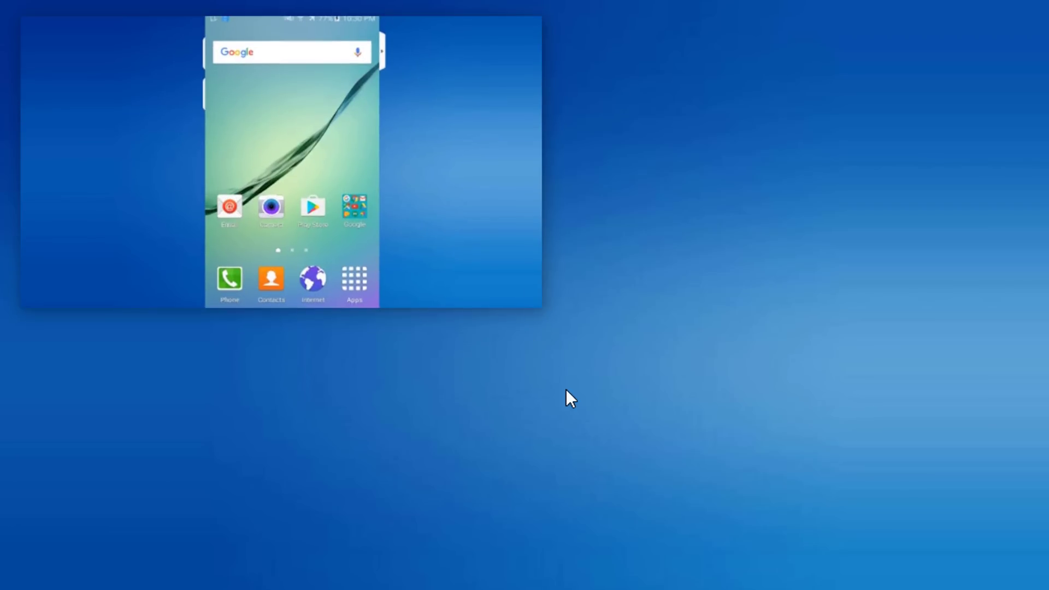
# - Open the current WiFi video in a floating window using the Floating for YouTube toolbar icon
pyautogui.moveTo(320, 145)
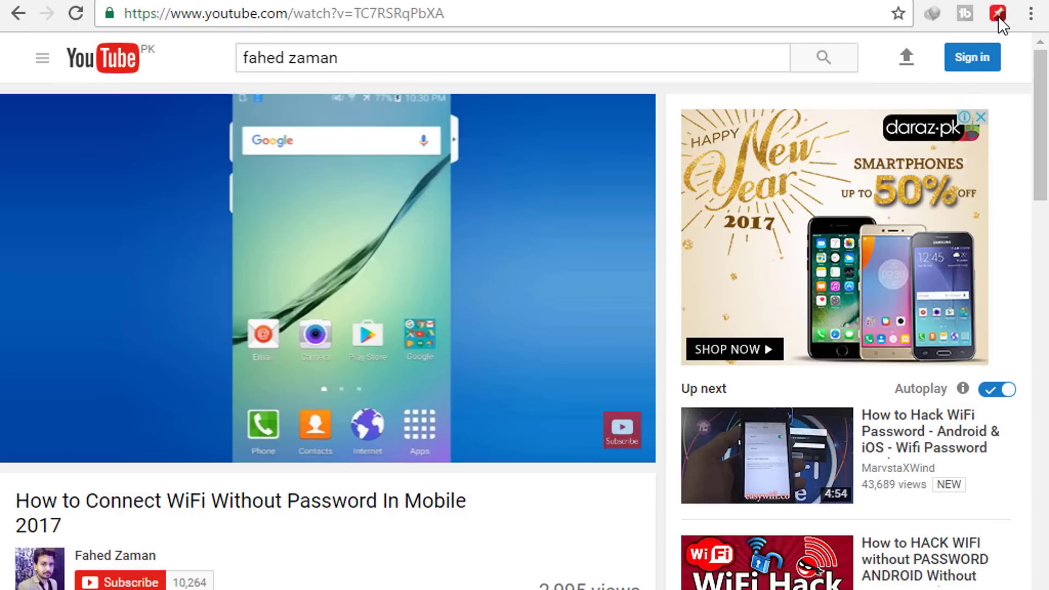
pyautogui.click(997, 13)
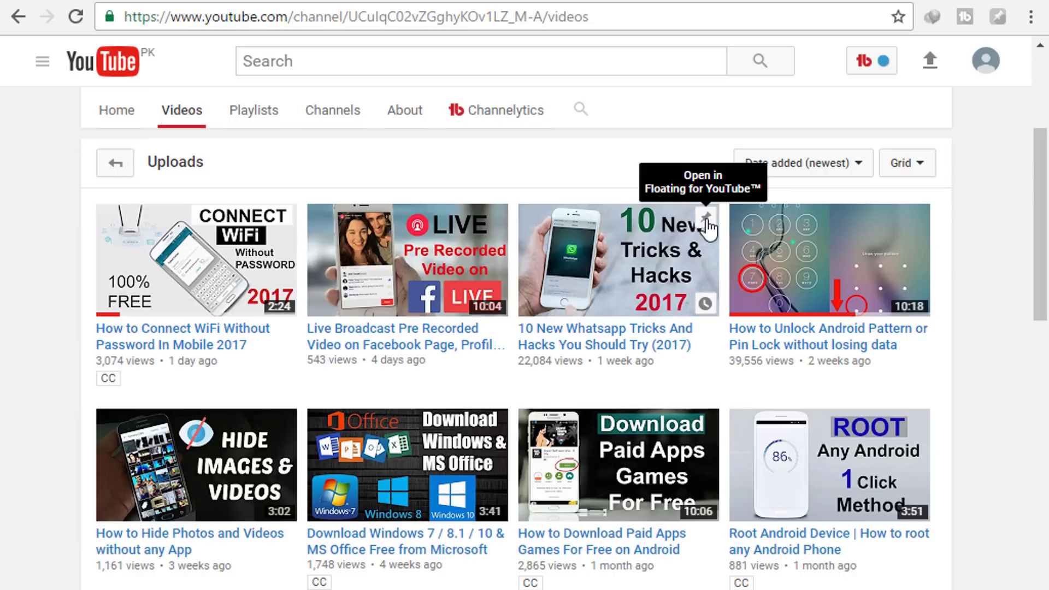
# - Play '10 New Whatsapp Tricks And Hacks' floating via its thumbnail's pin icon
pyautogui.click(706, 217)
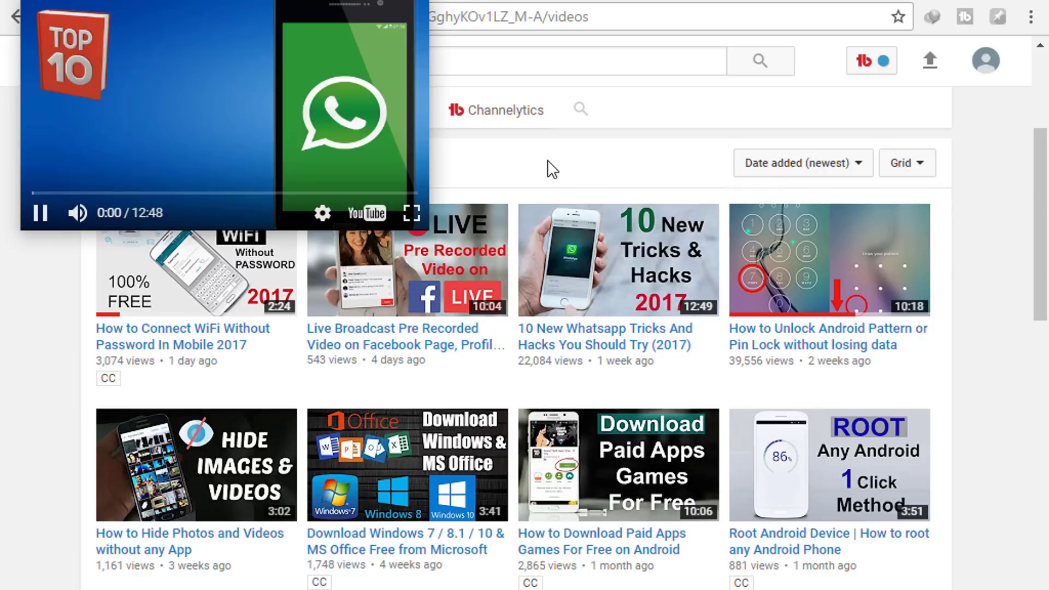